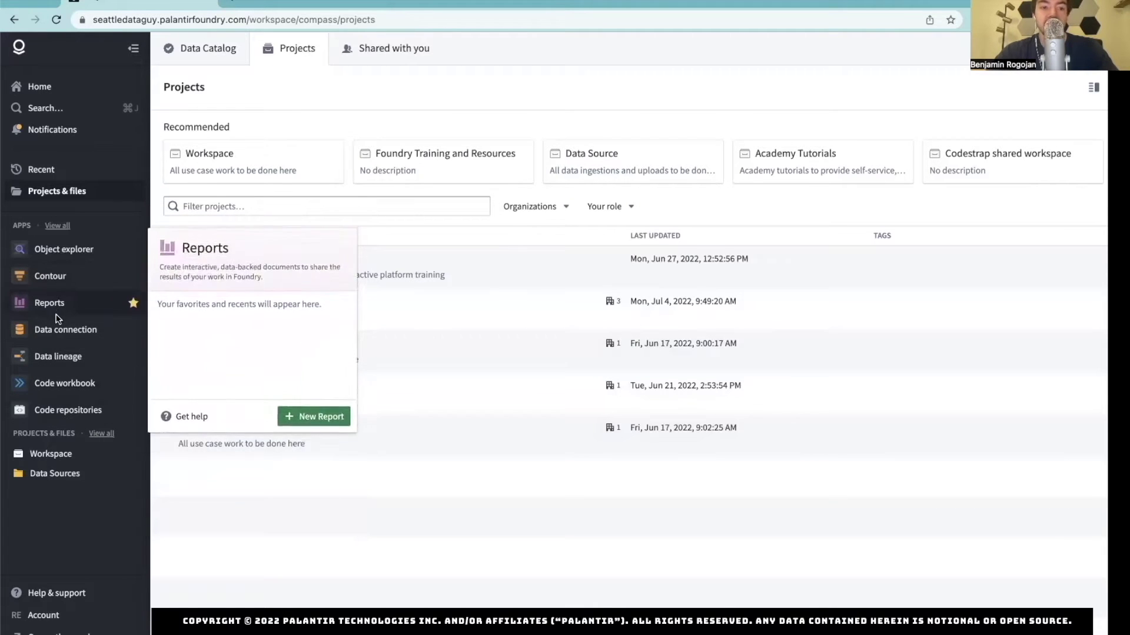
Start a new BigQuery source in Data connection and choose Connect to a cloud source
{"action": "mouse_move", "coordinate": [61, 331]}
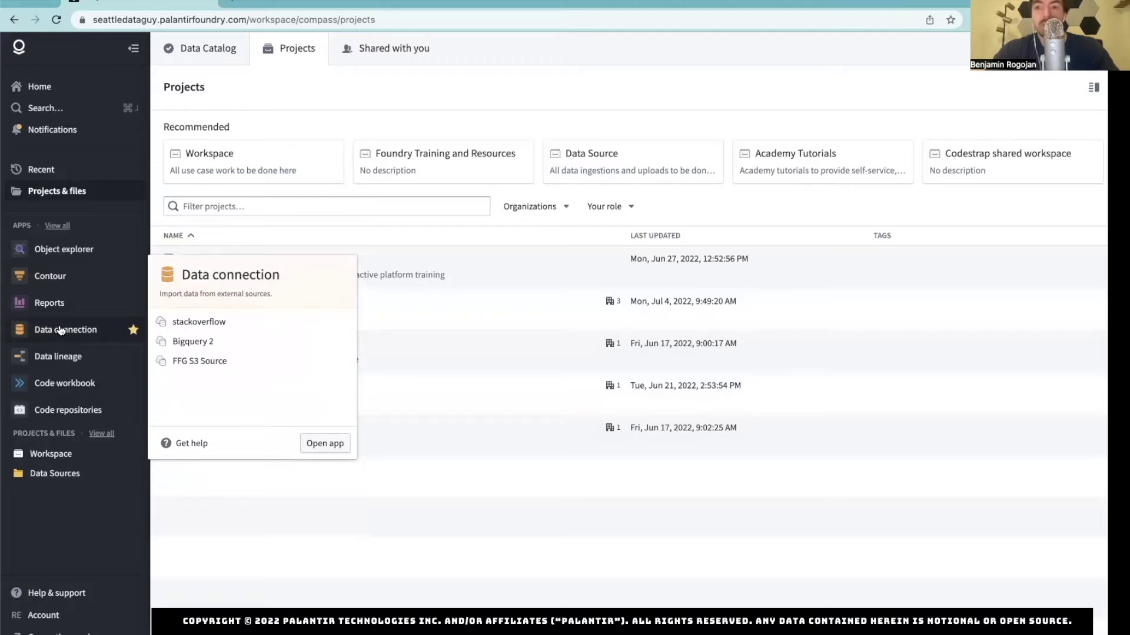
{"action": "left_click", "coordinate": [61, 331]}
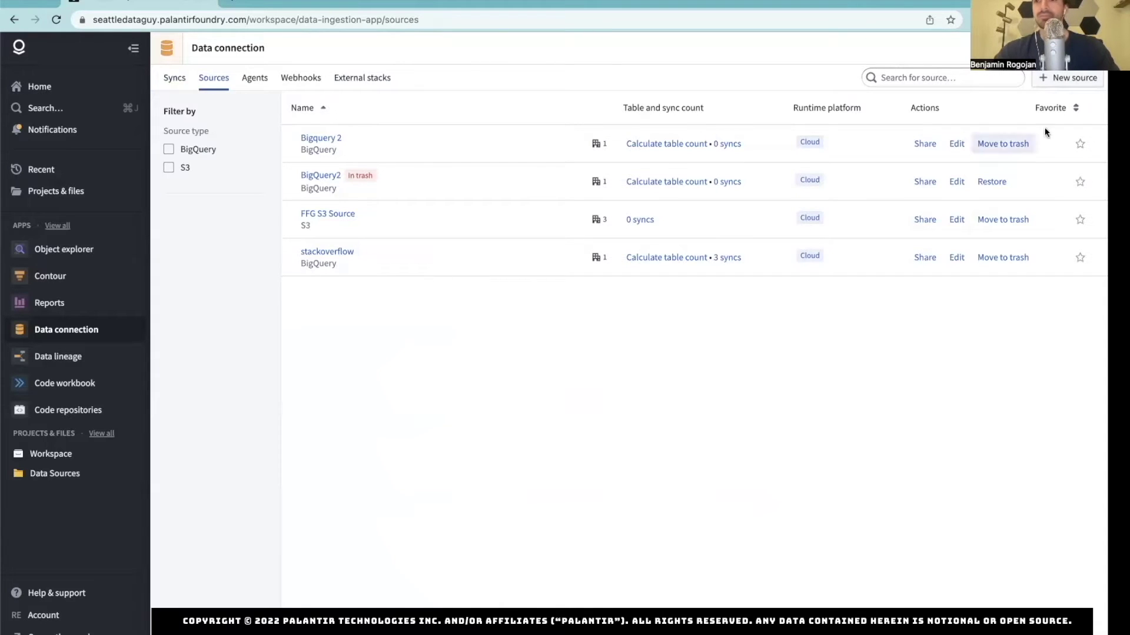
{"action": "left_click", "coordinate": [1080, 80]}
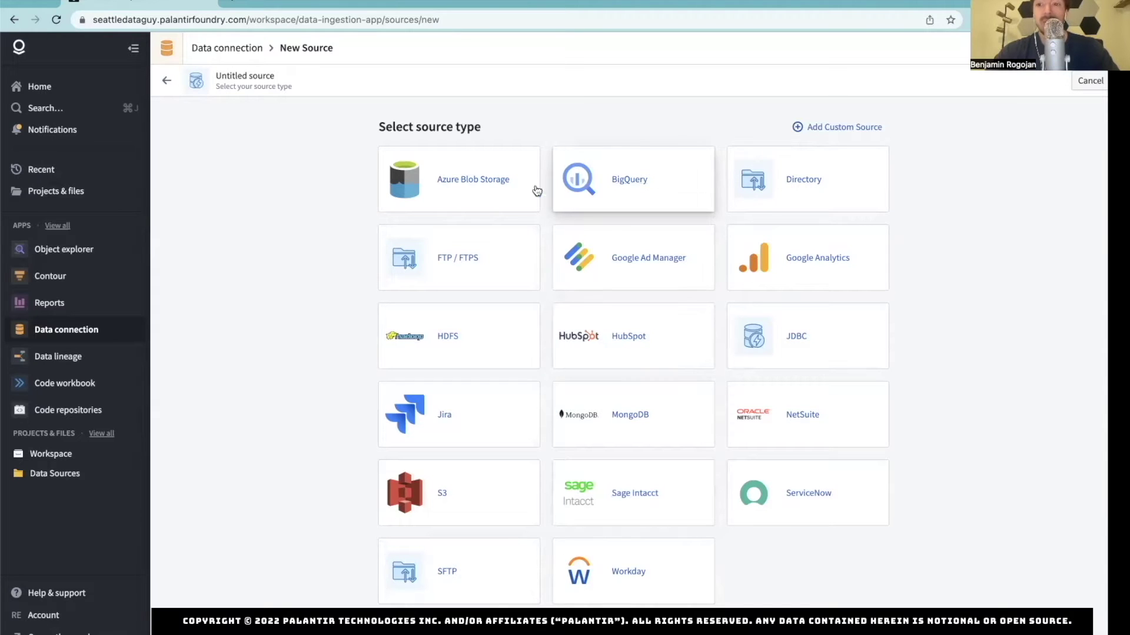
{"action": "left_click", "coordinate": [592, 171]}
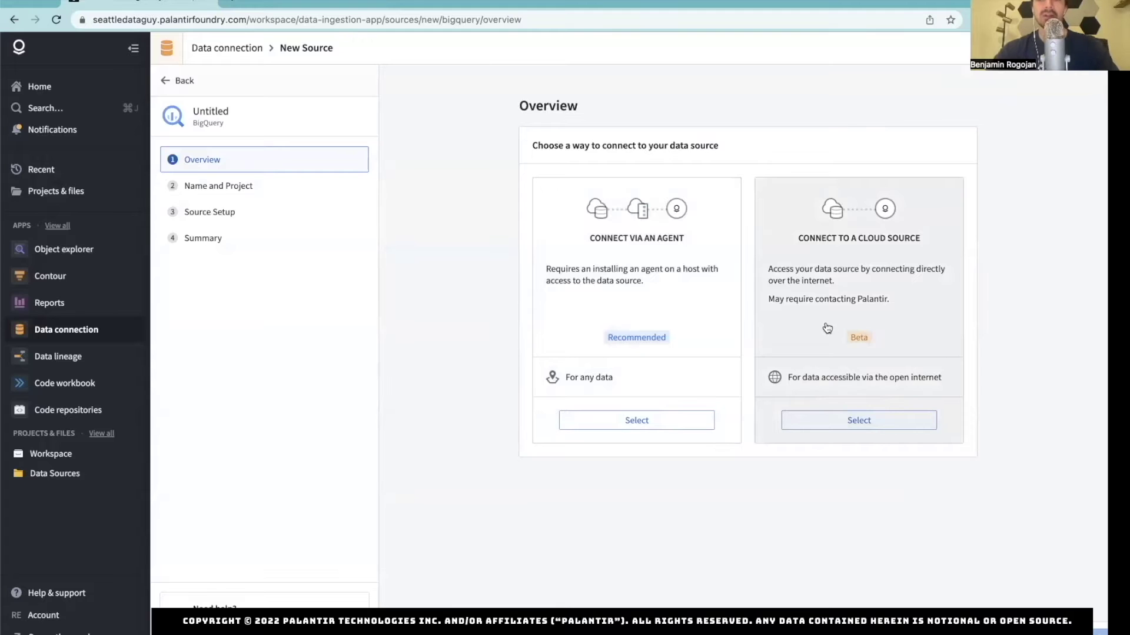
{"action": "left_click", "coordinate": [848, 420]}
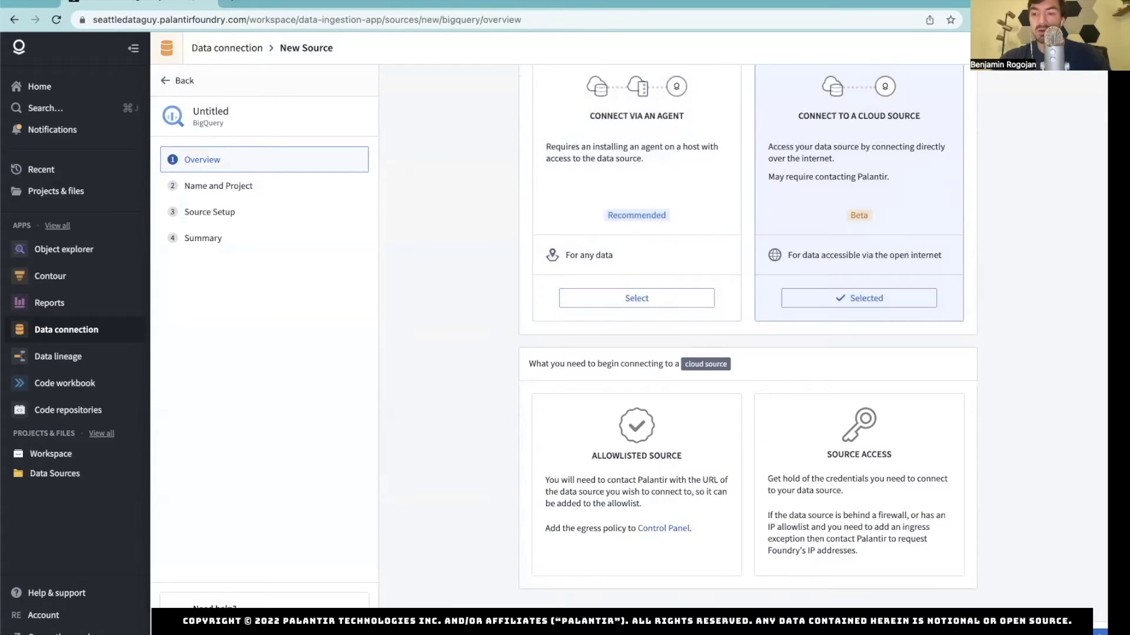
Continue to the naming step and name the source 'Bigquery 3'
{"action": "left_click", "coordinate": [1100, 632]}
{"action": "left_click", "coordinate": [592, 251]}
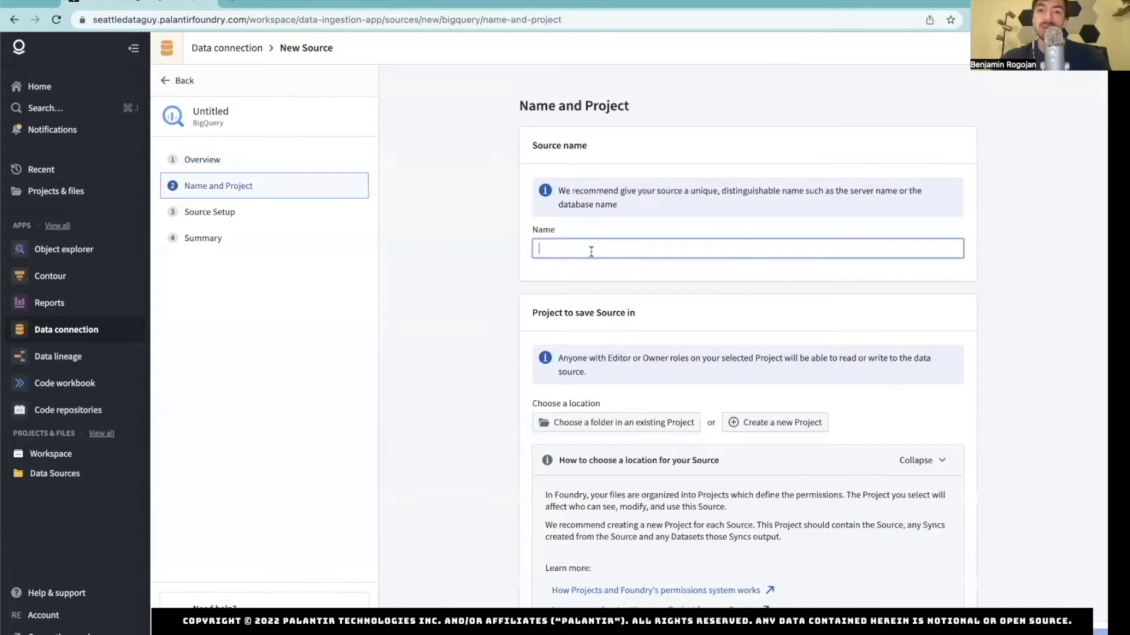
{"action": "type", "text": "Bigquery 3"}
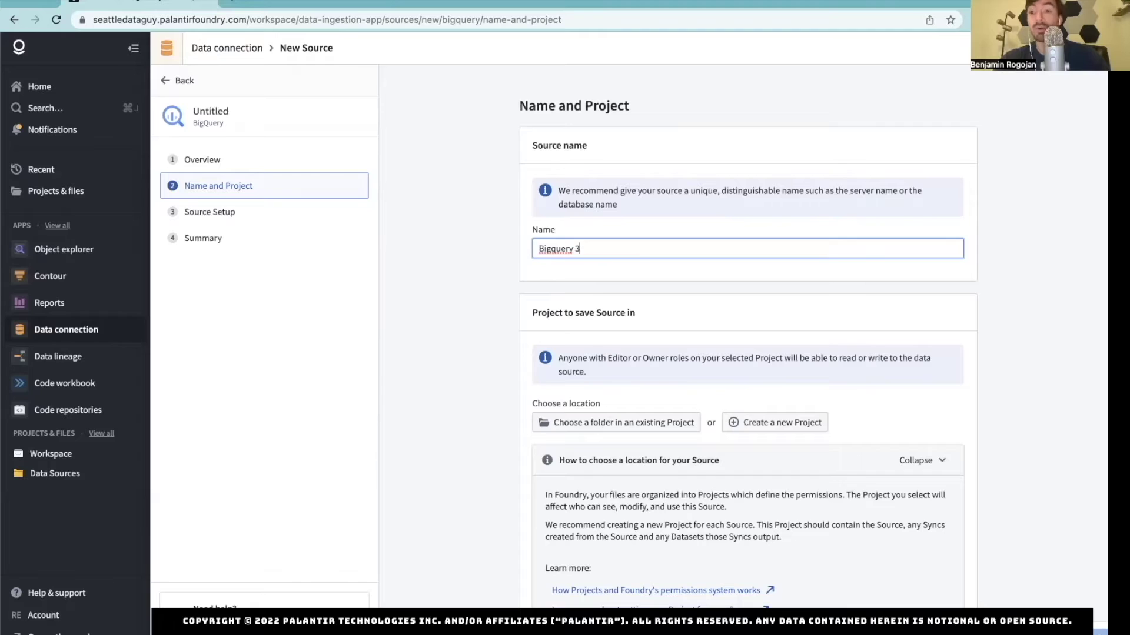
{"action": "scroll", "coordinate": [661, 306], "scroll_direction": "down", "scroll_amount": 1}
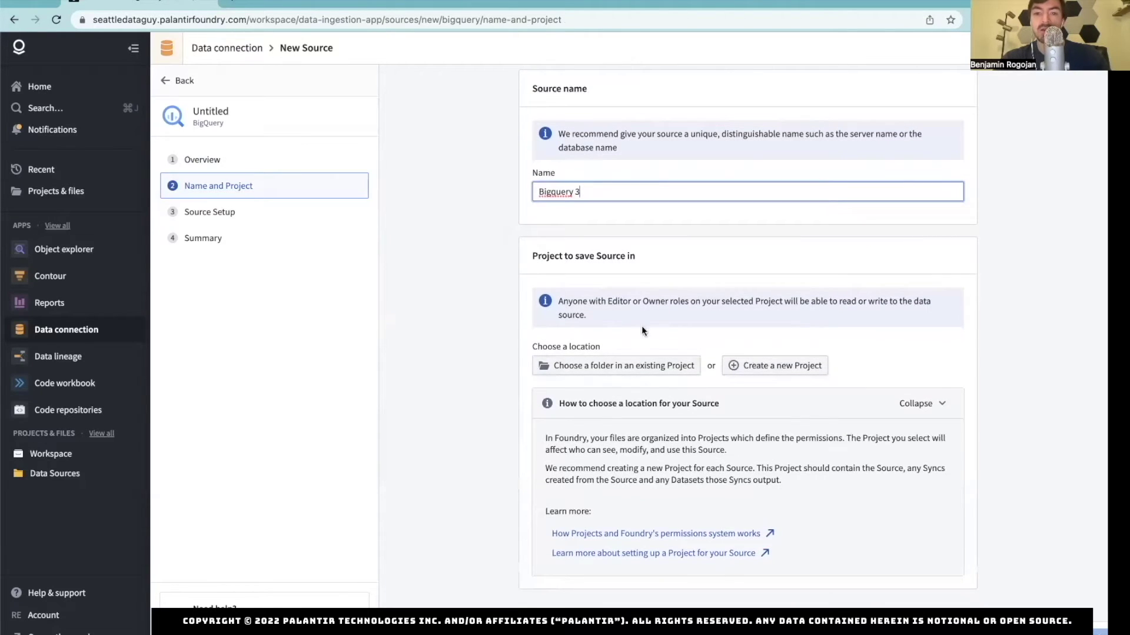
Save the source in the existing Data Source project
{"action": "left_click", "coordinate": [594, 365]}
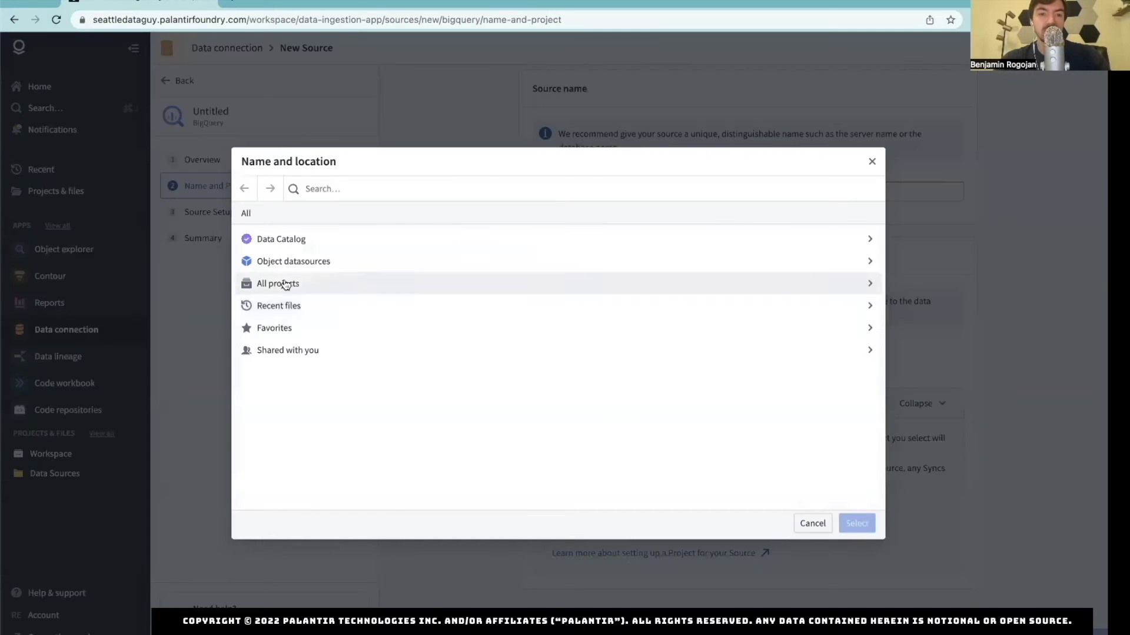
{"action": "left_click", "coordinate": [286, 285]}
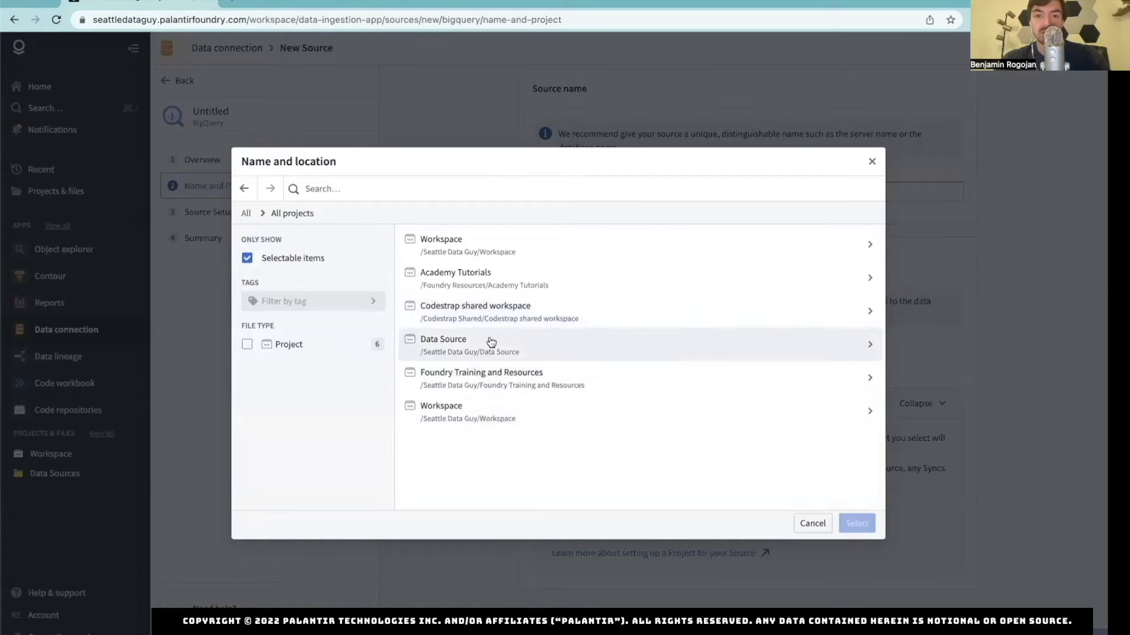
{"action": "left_click", "coordinate": [491, 342]}
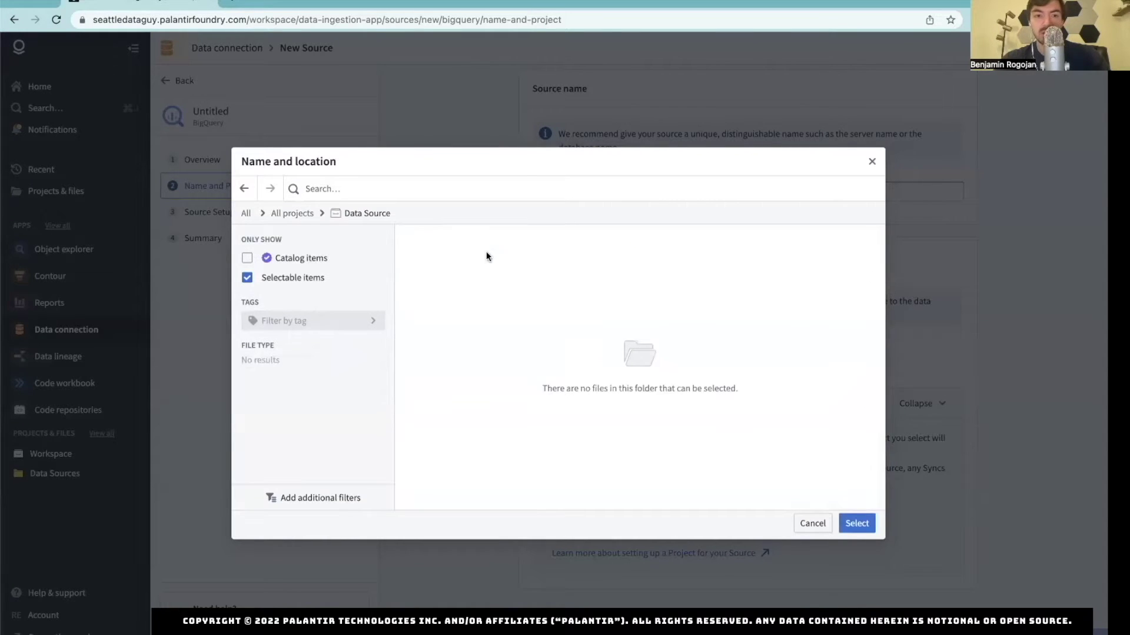
{"action": "left_click", "coordinate": [857, 523]}
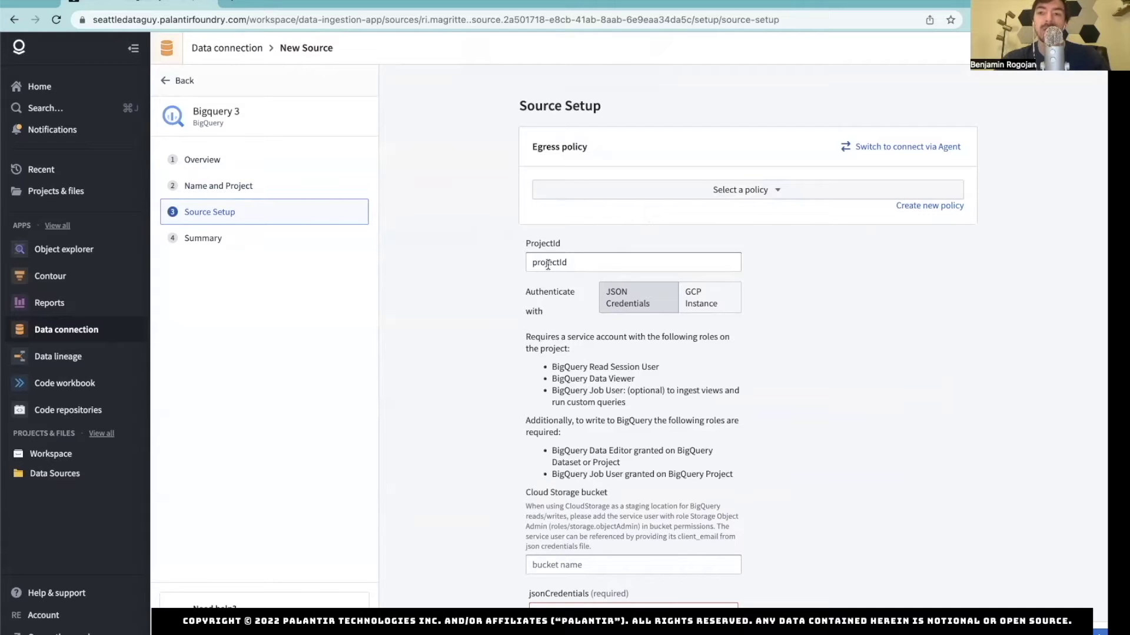
Paste the service-account JSON into the jsonCredentials field
{"action": "scroll", "coordinate": [793, 499], "scroll_direction": "down", "scroll_amount": 3}
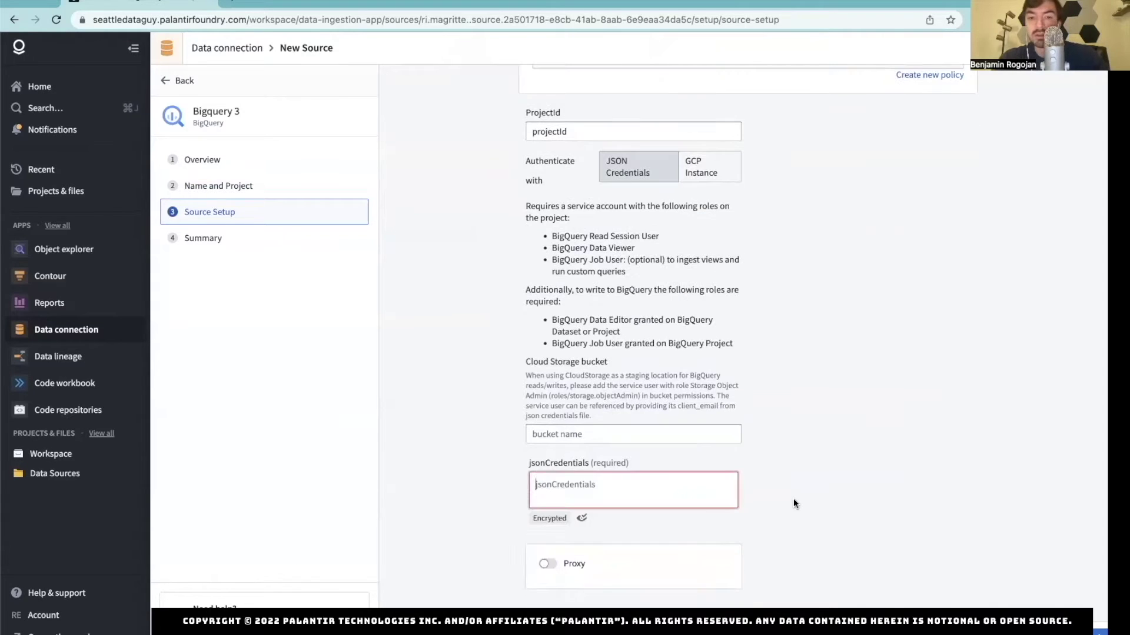
{"action": "left_click", "coordinate": [588, 478]}
{"action": "key", "text": "super+v"}
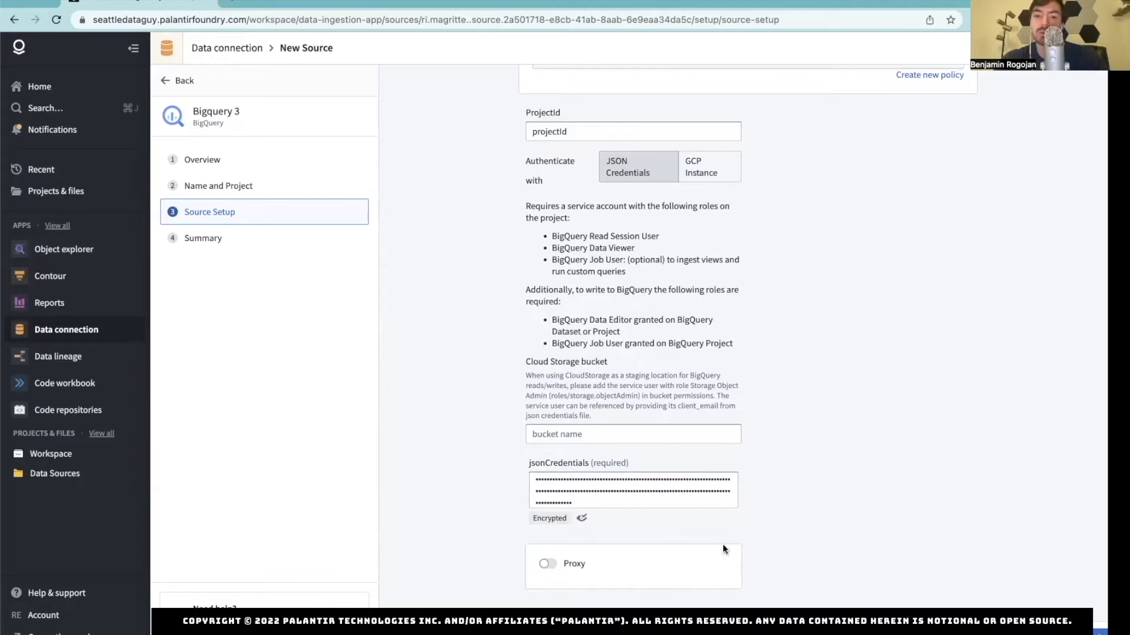
Dismiss the save-password prompt and return to the Projects list
{"action": "scroll", "coordinate": [808, 586], "scroll_direction": "up", "scroll_amount": 3}
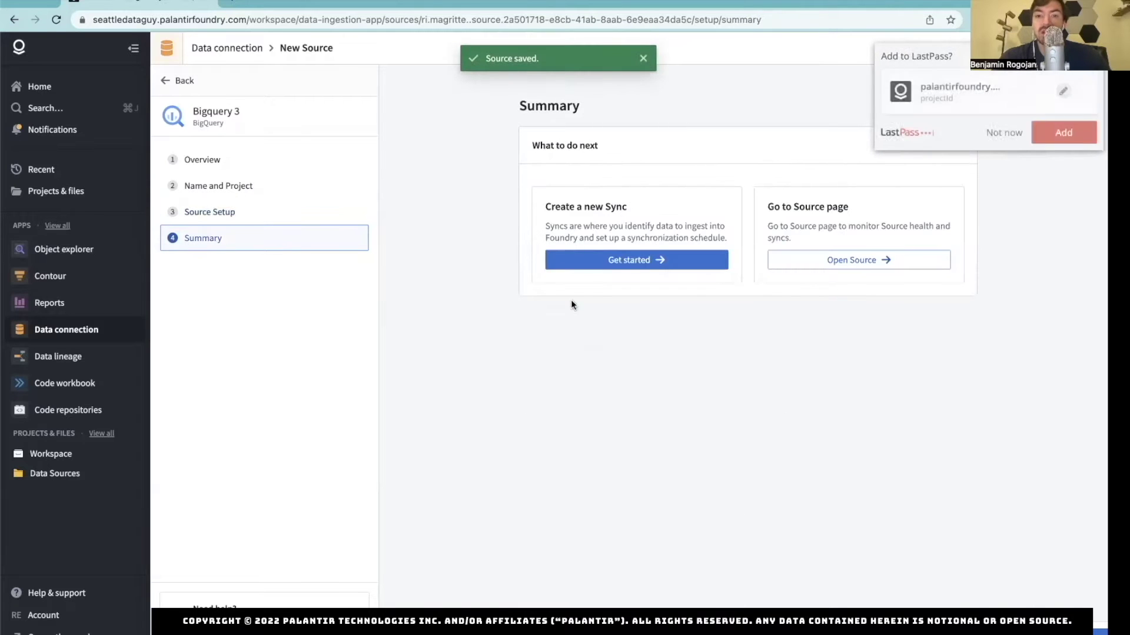
{"action": "left_click", "coordinate": [708, 303]}
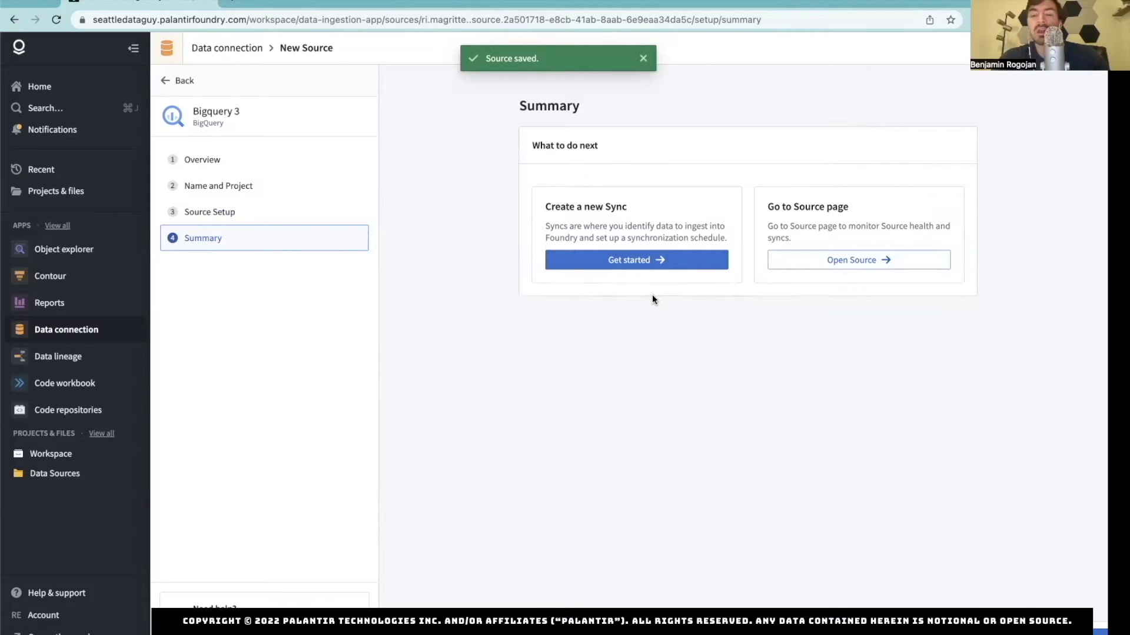
{"action": "left_click", "coordinate": [61, 193]}
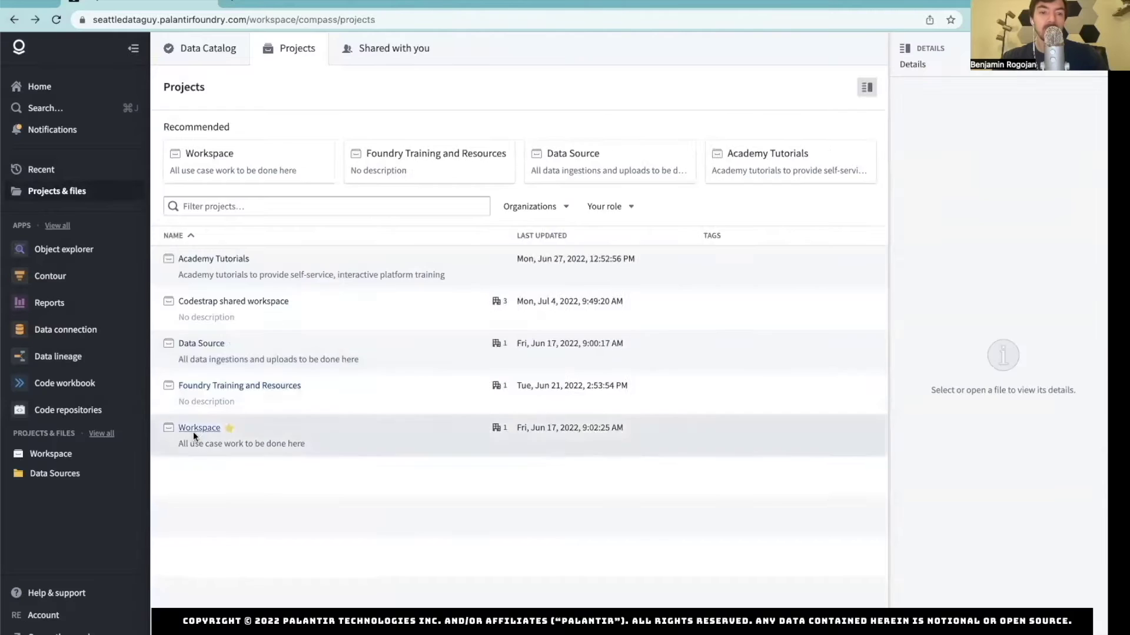
Open the stackoverflow source in Workspace > Data Sources and start a new sync
{"action": "left_click", "coordinate": [194, 431]}
{"action": "left_click", "coordinate": [373, 197]}
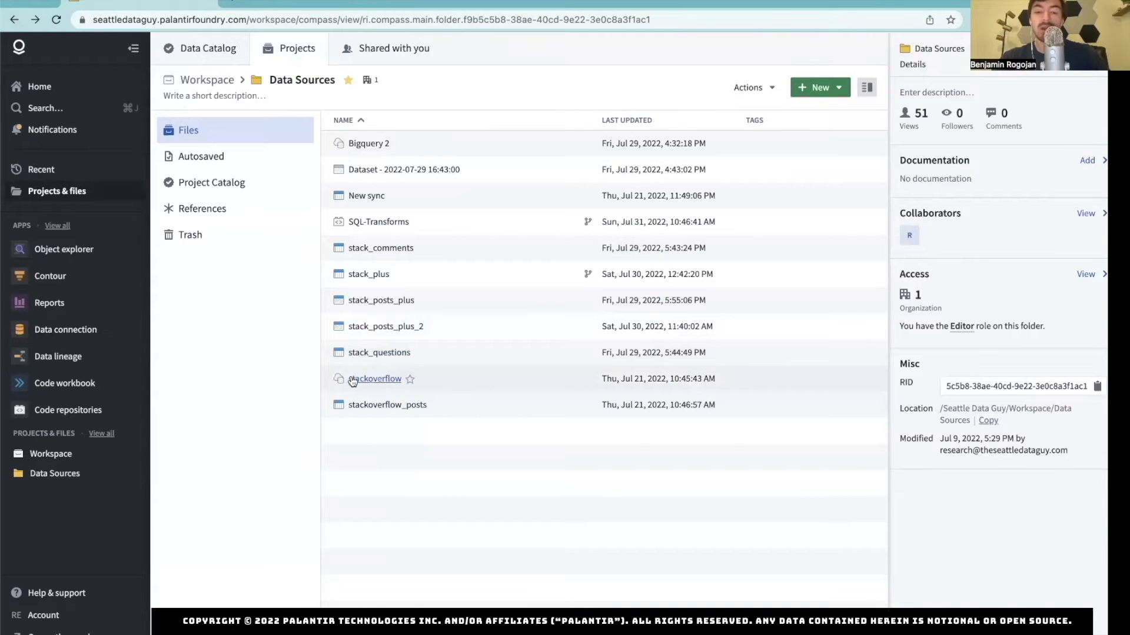
{"action": "left_click", "coordinate": [397, 385]}
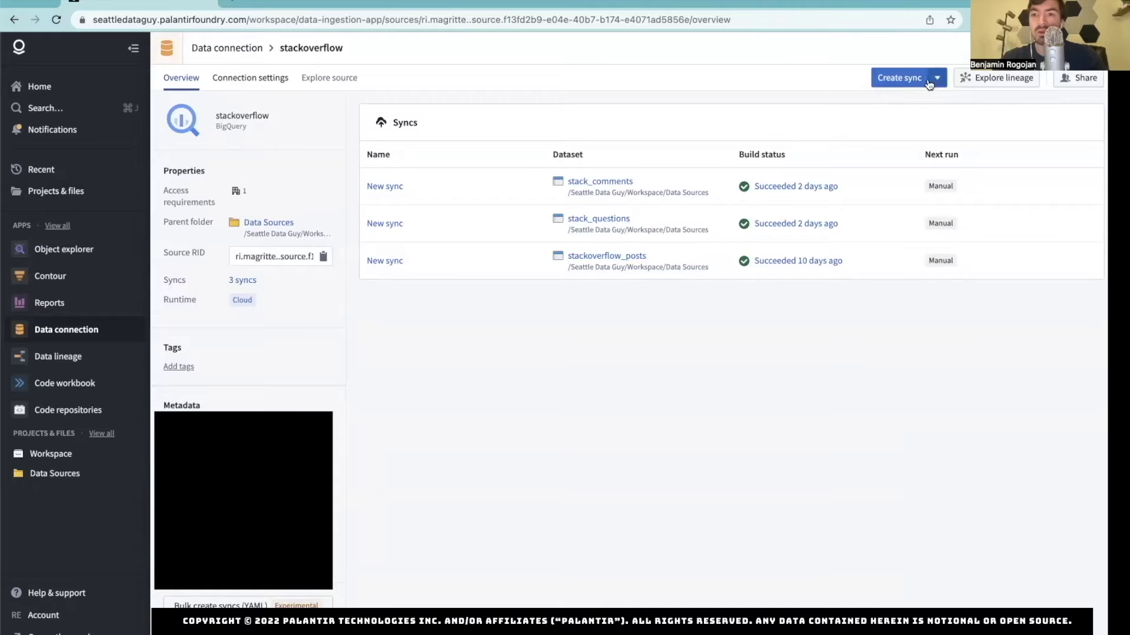
{"action": "left_click", "coordinate": [908, 79]}
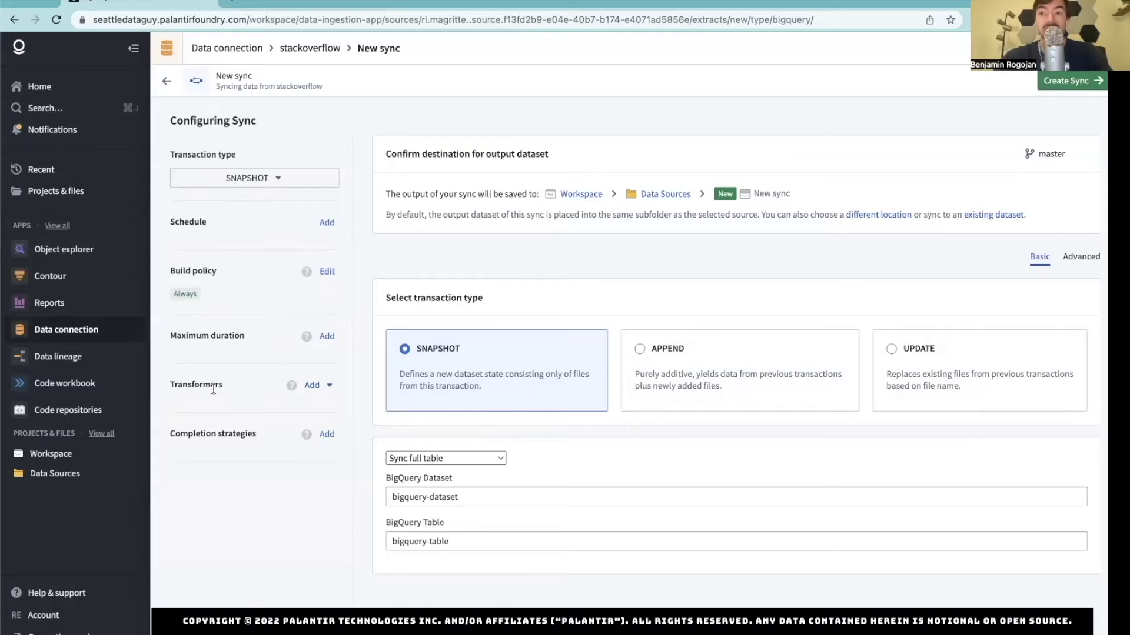
Switch to custom SQL and paste the posts_answers query filtered 2021-01-01 to 2022-07-01
{"action": "left_click", "coordinate": [482, 456]}
{"action": "left_click", "coordinate": [482, 473]}
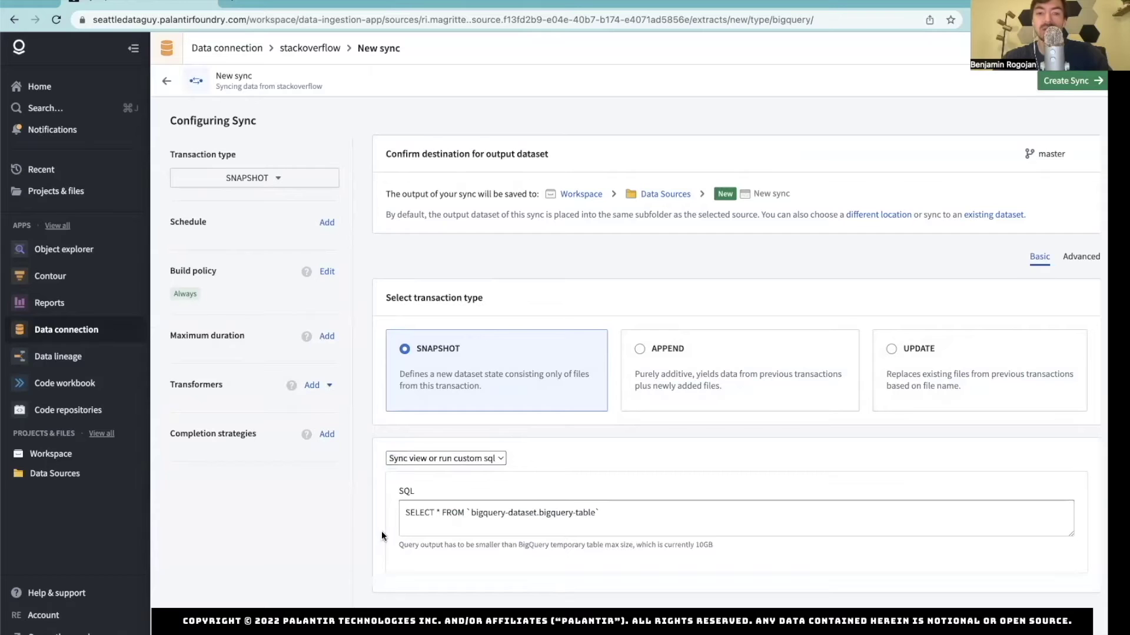
{"action": "left_click", "coordinate": [515, 504]}
{"action": "key", "text": "ctrl+a"}
{"action": "type", "text": "select * from  `bigquery-public-data.stackoverflow.posts_answers` where creation_date between '2021-01-01' and '2022-07-01'"}
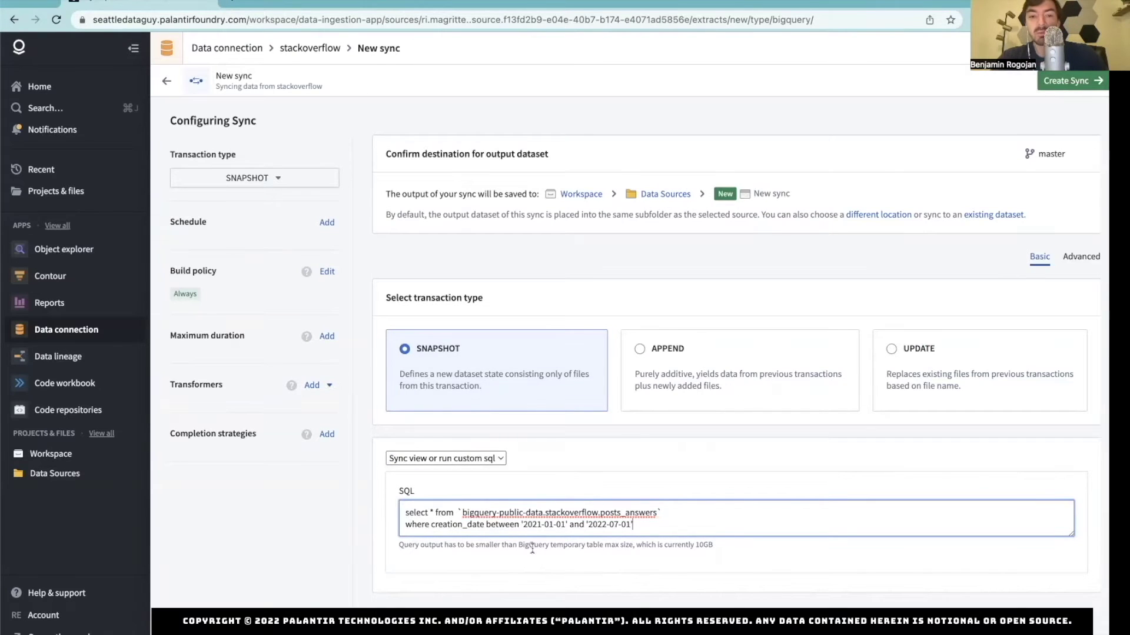
{"action": "left_click_drag", "start_coordinate": [638, 525], "coordinate": [367, 528]}
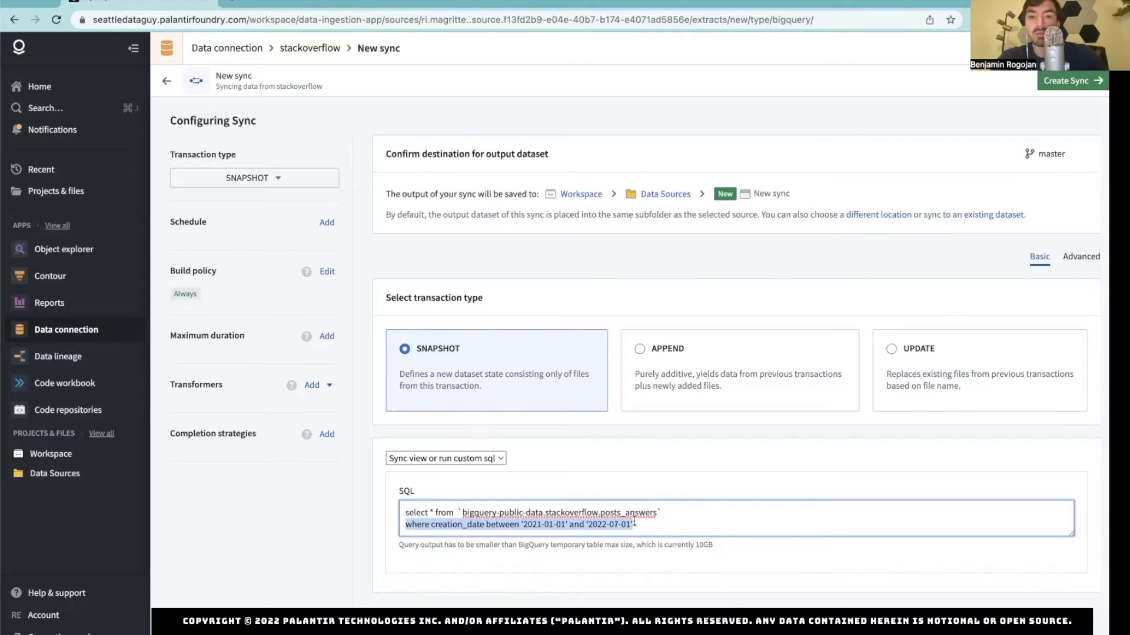
{"action": "left_click_drag", "start_coordinate": [671, 513], "coordinate": [327, 517]}
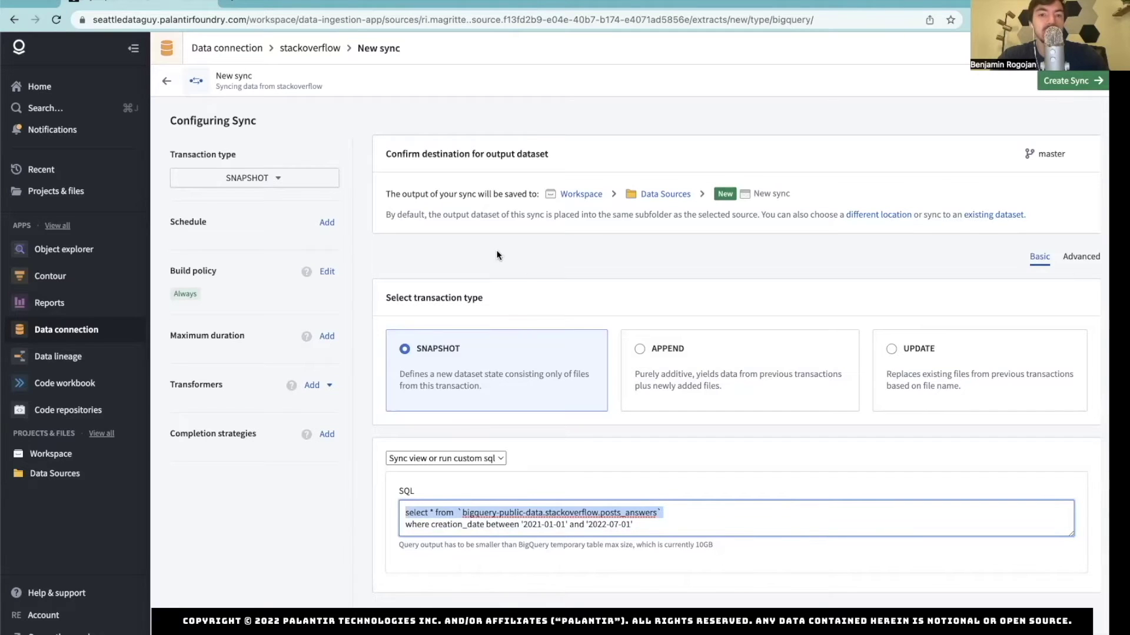
Create the sync and choose an existing dataset for its output
{"action": "left_click", "coordinate": [1068, 81]}
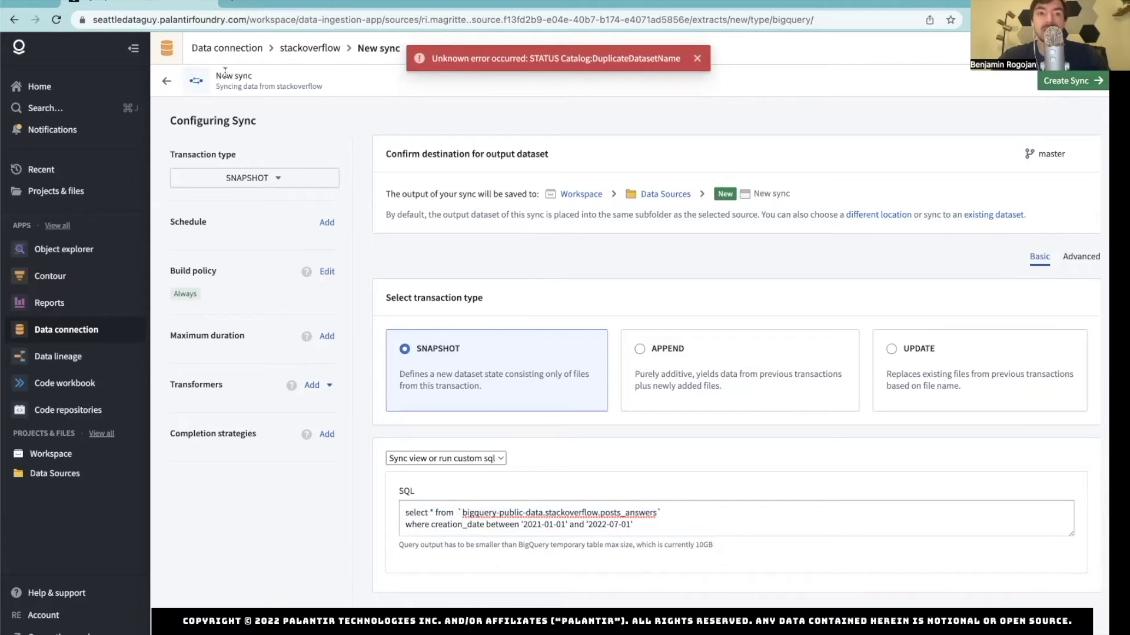
{"action": "double_click", "coordinate": [243, 76]}
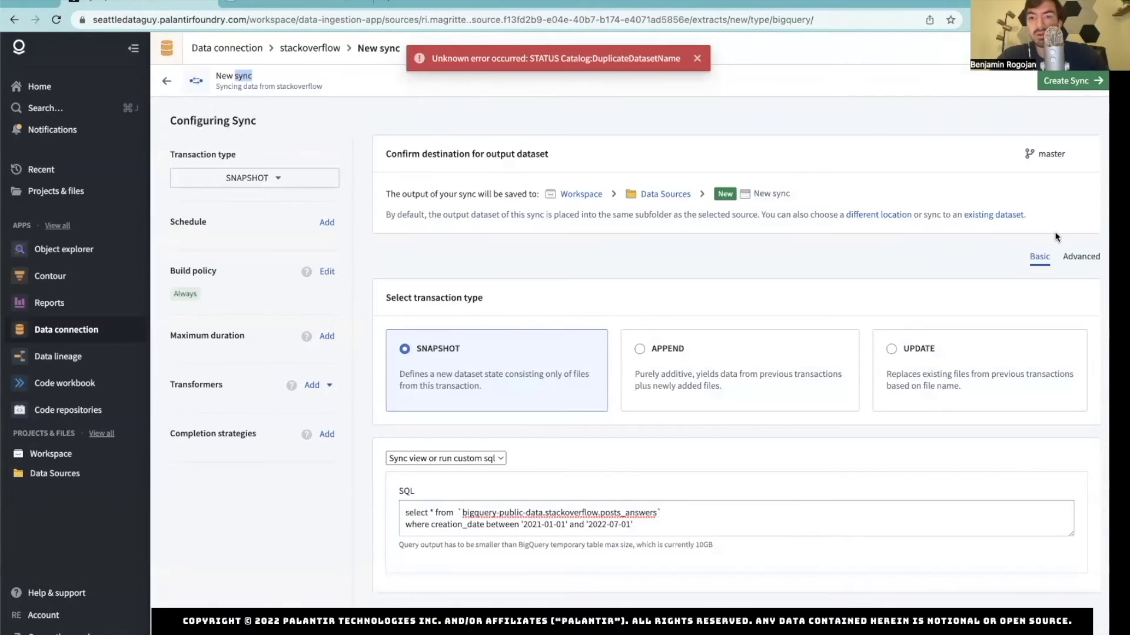
{"action": "left_click", "coordinate": [979, 216]}
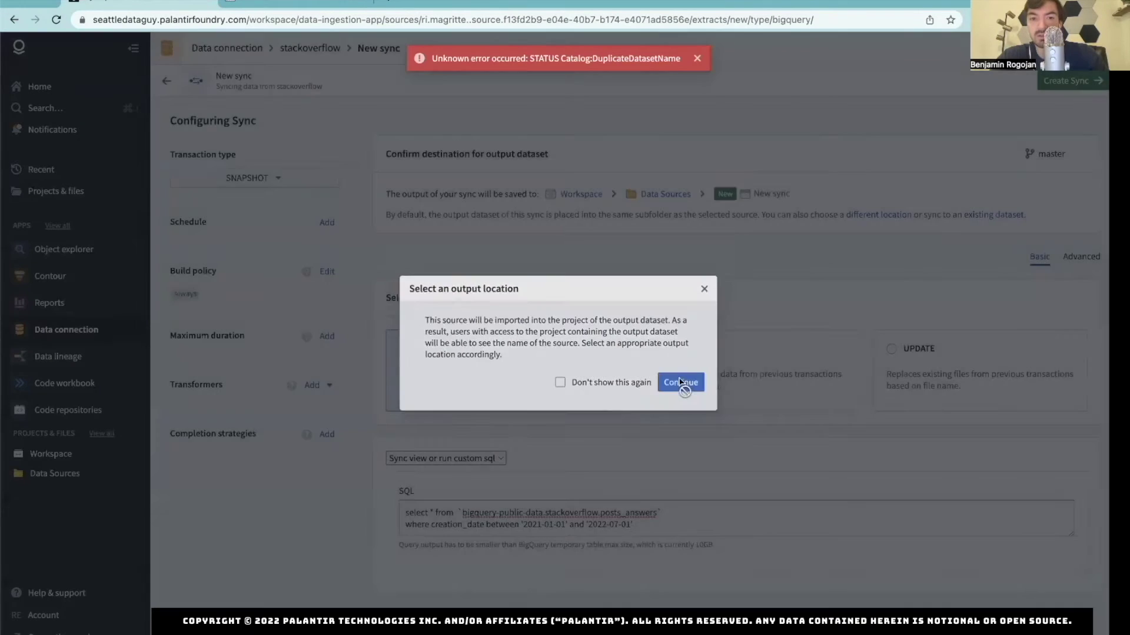
{"action": "left_click", "coordinate": [680, 383]}
Set the output to Workspace > Data Sources > stack_answers and run the sync
{"action": "left_click", "coordinate": [295, 284]}
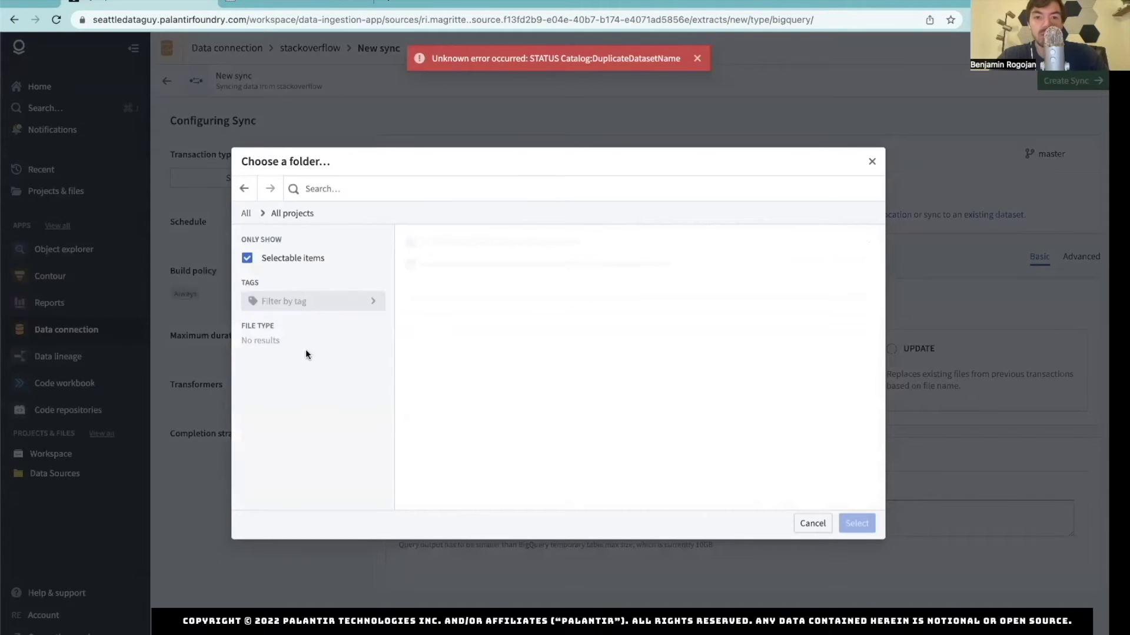
{"action": "left_click", "coordinate": [432, 242]}
{"action": "left_click", "coordinate": [432, 241]}
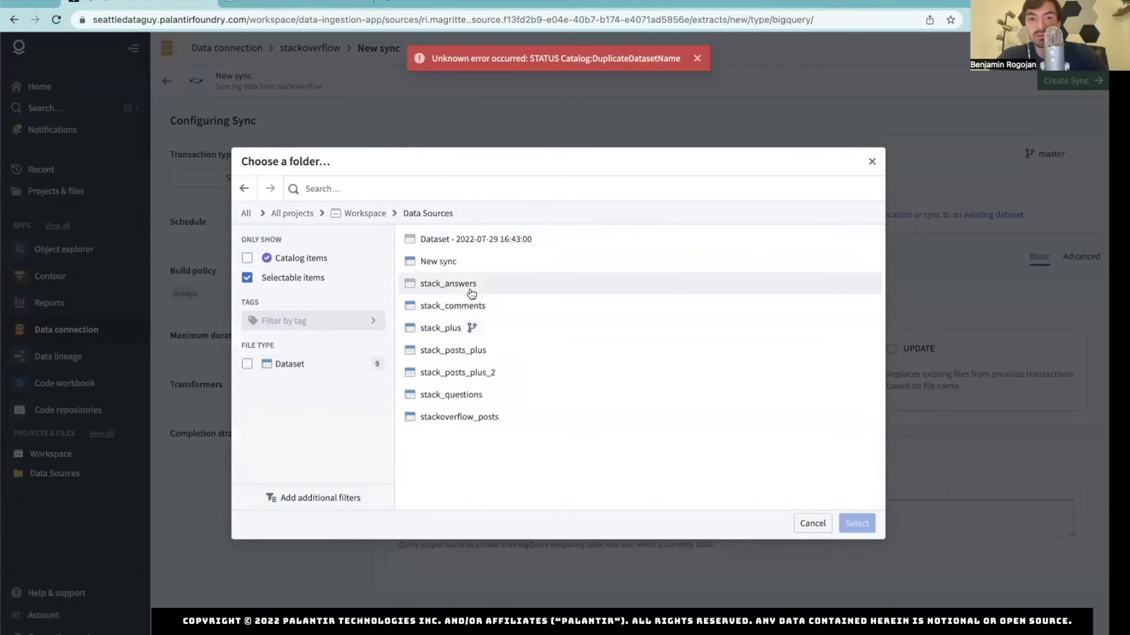
{"action": "left_click", "coordinate": [470, 286]}
{"action": "left_click", "coordinate": [858, 524]}
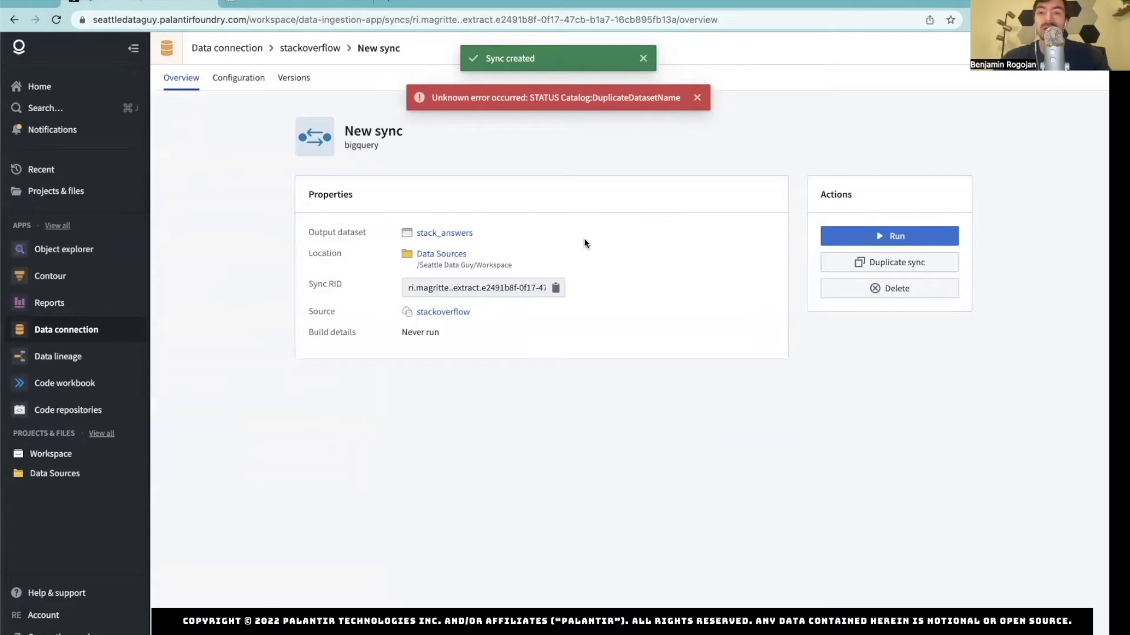
{"action": "left_click", "coordinate": [895, 235]}
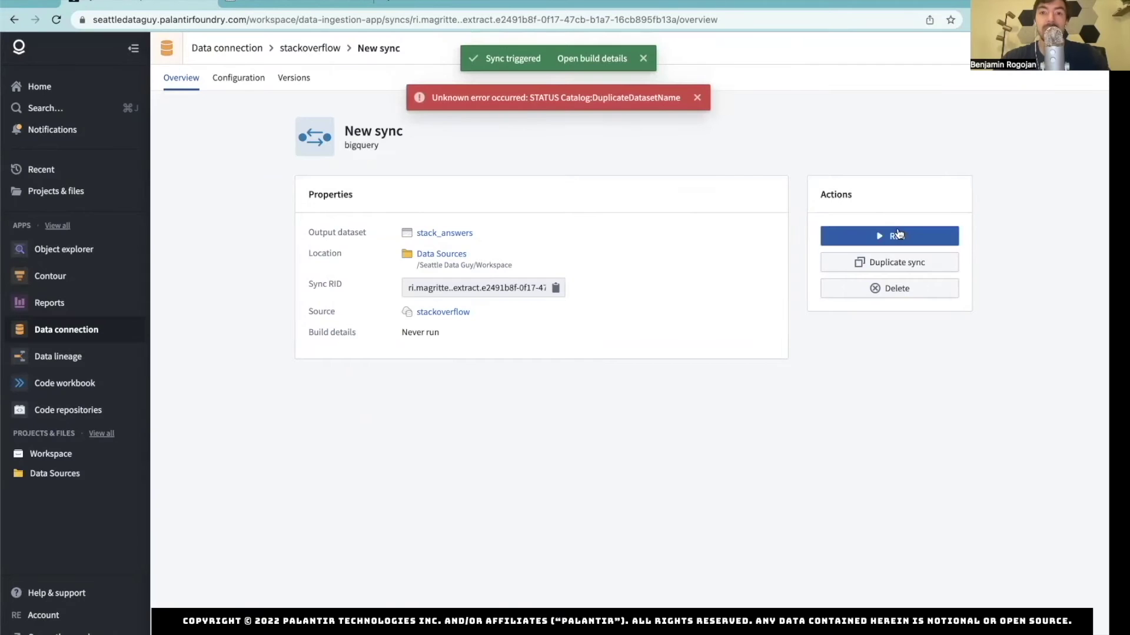
Check the successful stack_answers build's job stages, then return to the Projects list
{"action": "left_click", "coordinate": [570, 57]}
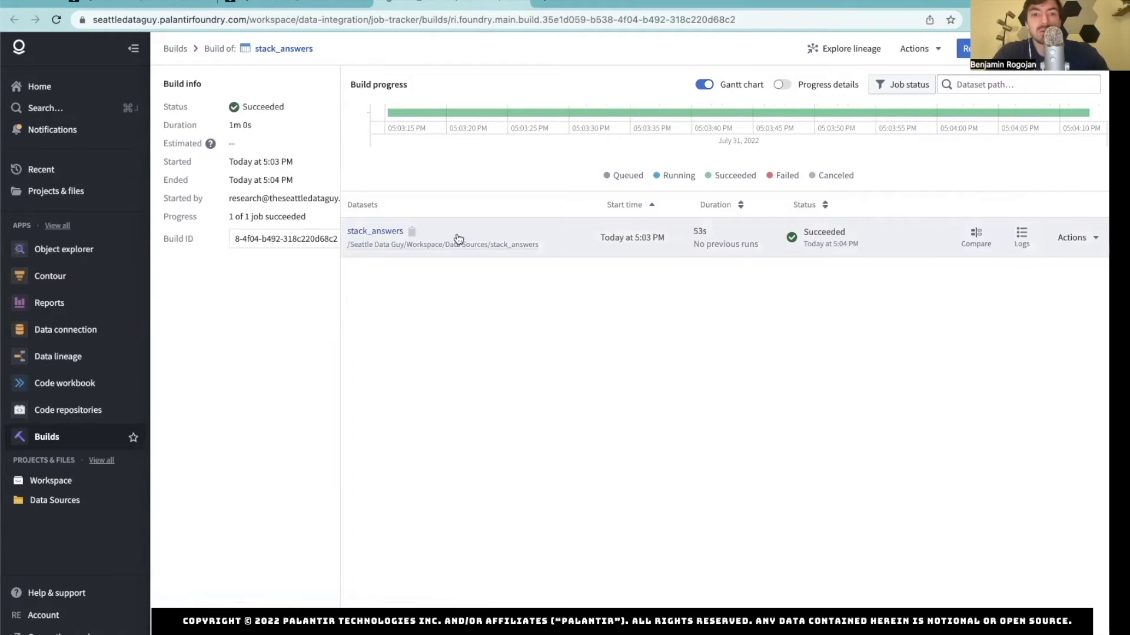
{"action": "left_click", "coordinate": [395, 235]}
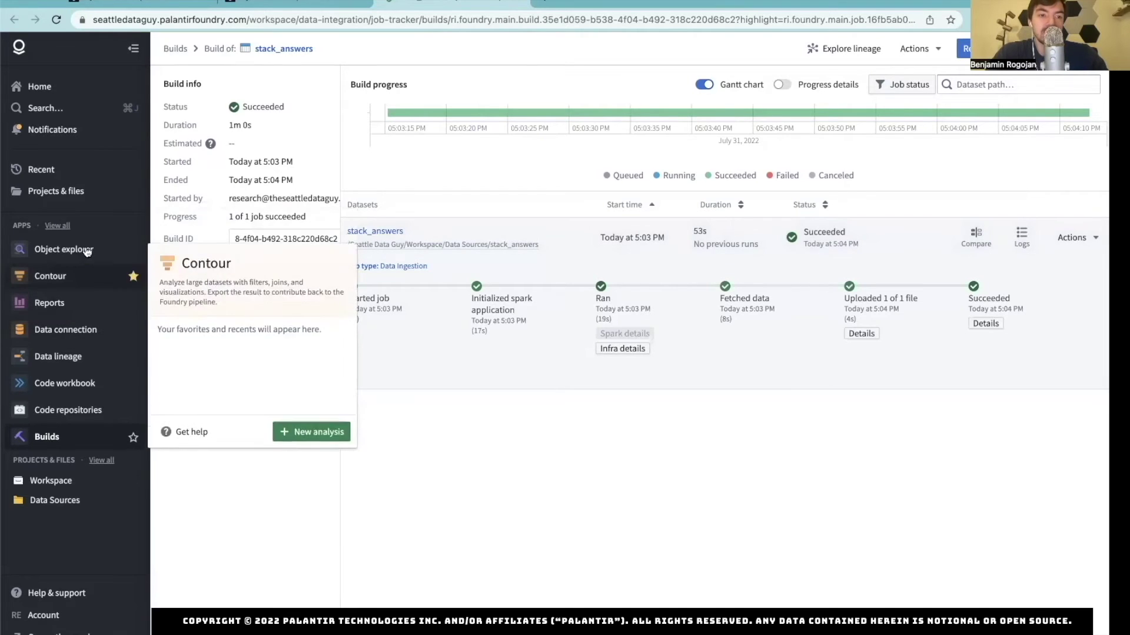
{"action": "left_click", "coordinate": [81, 189]}
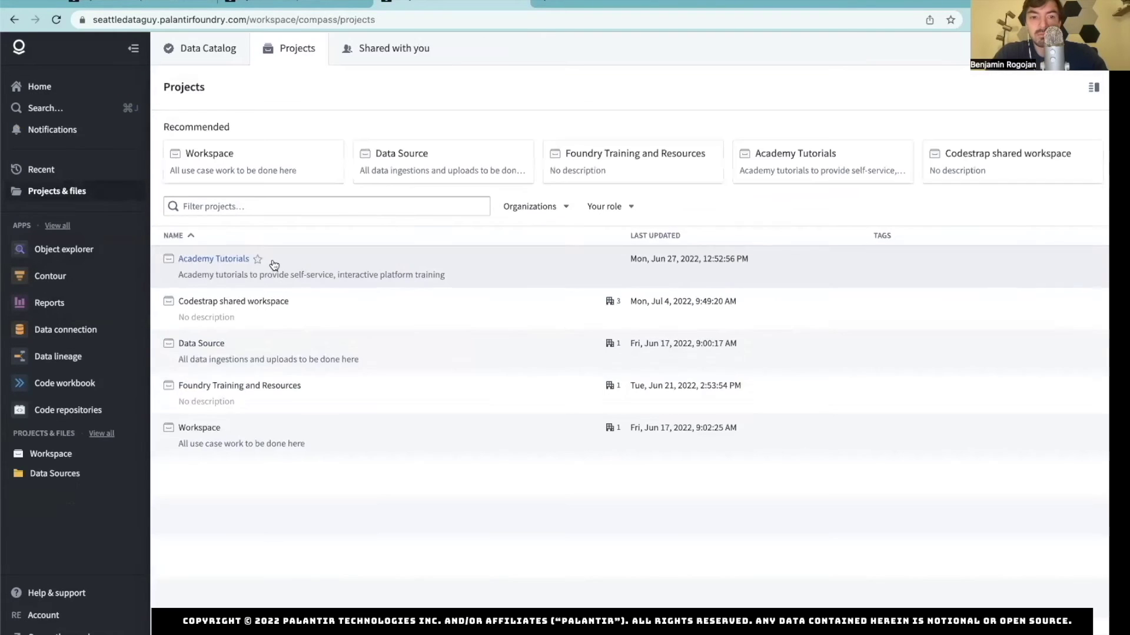
Preview the 26.6MB stack_answers dataset, then go back and open stack_questions
{"action": "left_click", "coordinate": [194, 428]}
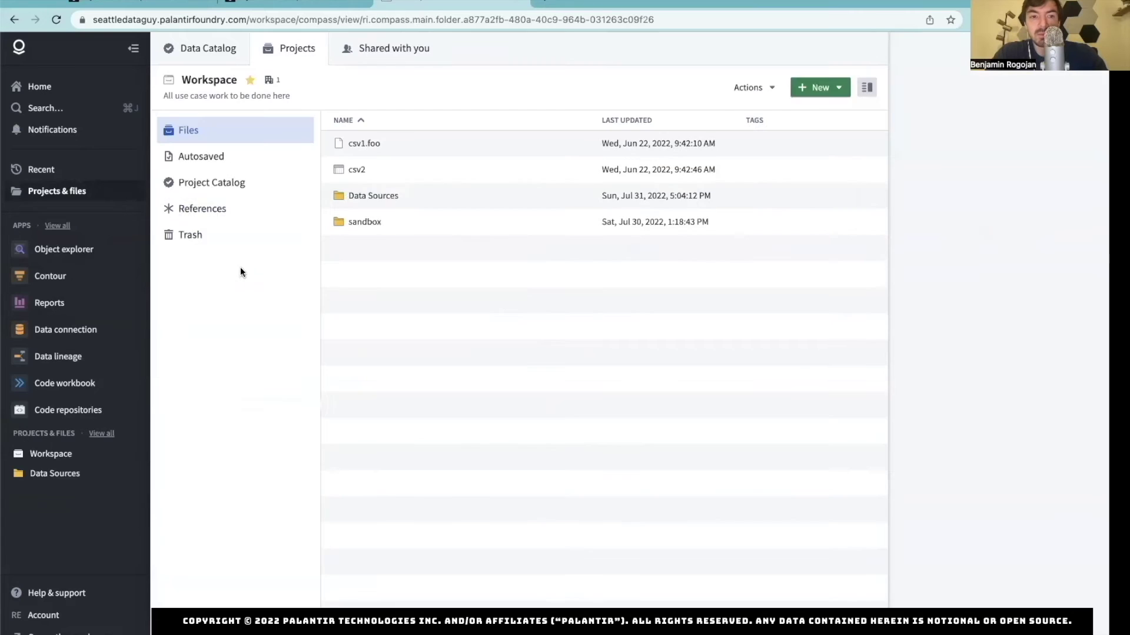
{"action": "left_click", "coordinate": [359, 197]}
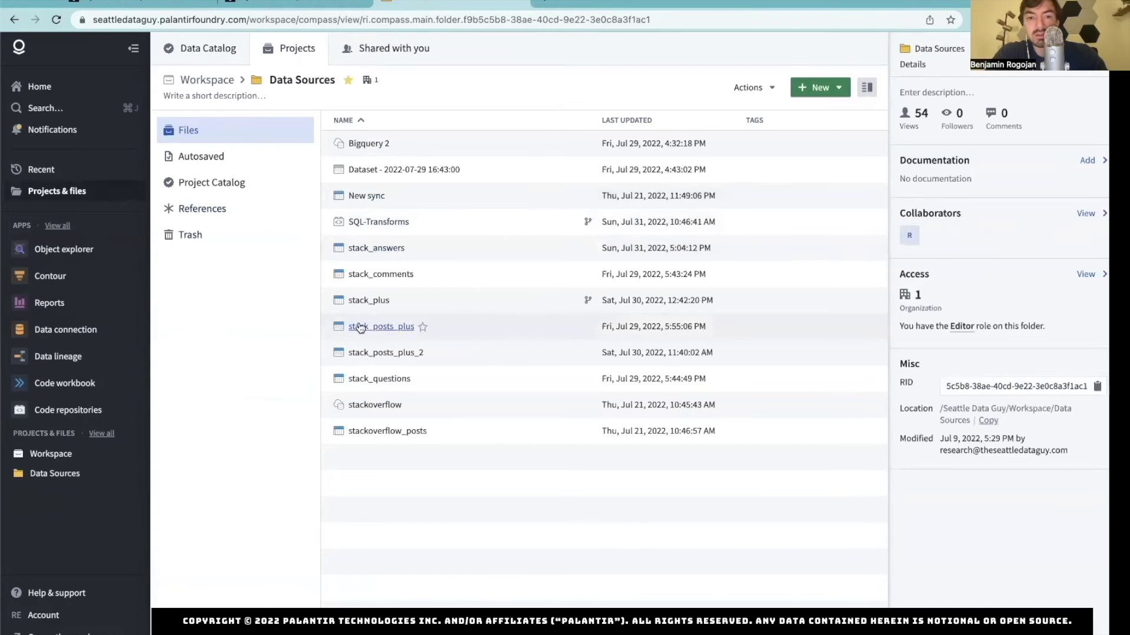
{"action": "left_click", "coordinate": [400, 248]}
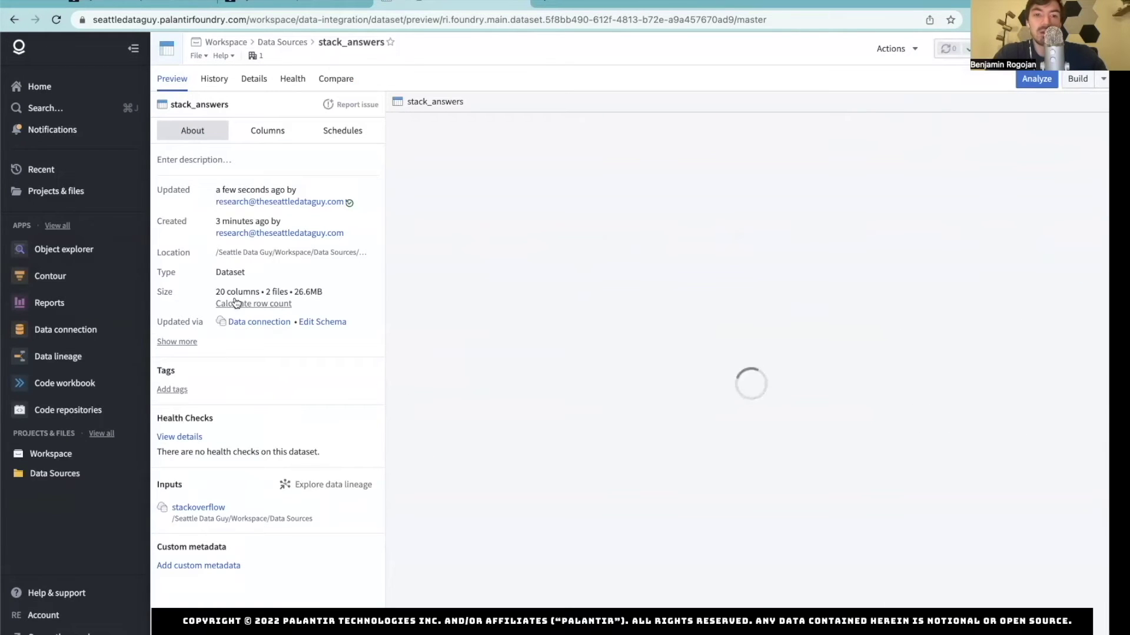
{"action": "mouse_move", "coordinate": [270, 296]}
{"action": "left_click_drag", "start_coordinate": [330, 293], "coordinate": [203, 288]}
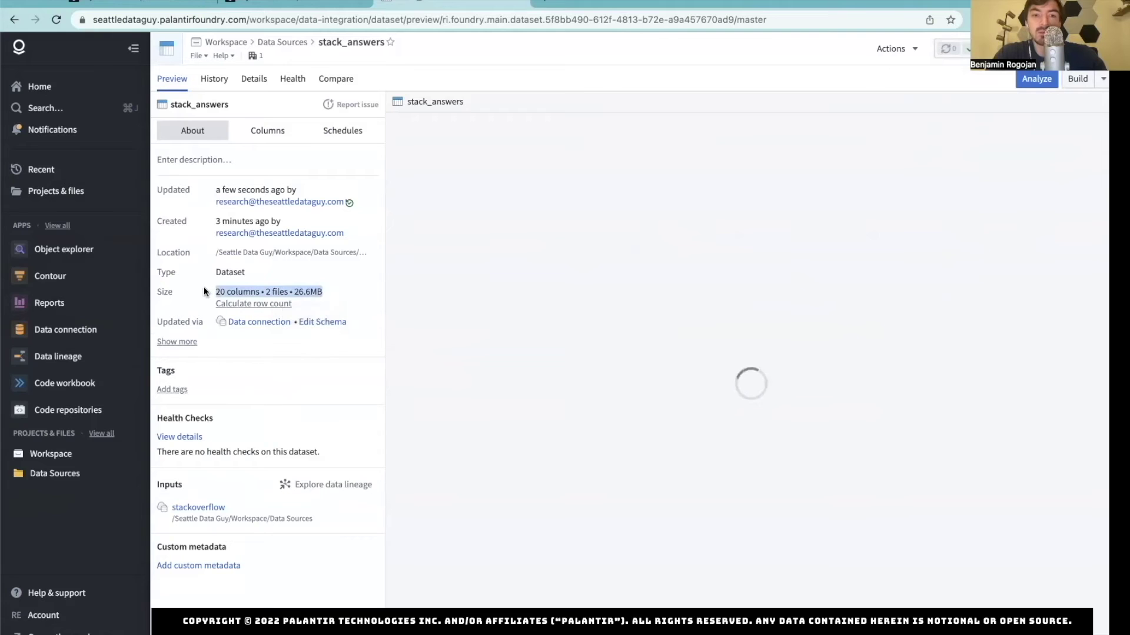
{"action": "left_click", "coordinate": [309, 288]}
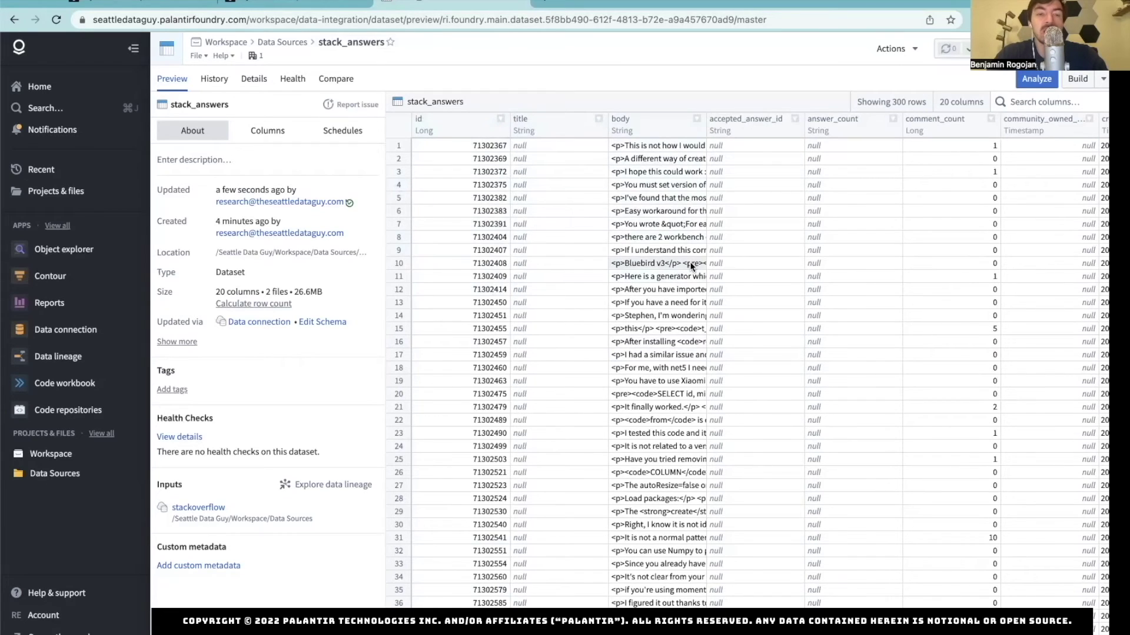
{"action": "key", "text": "super+bracketleft"}
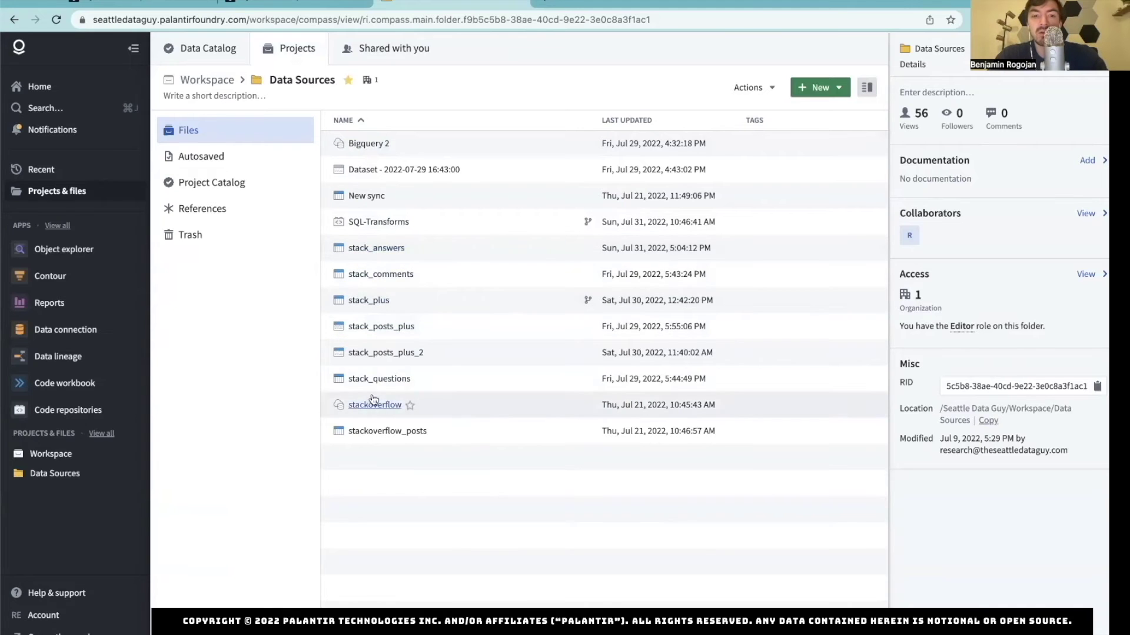
{"action": "left_click", "coordinate": [379, 378]}
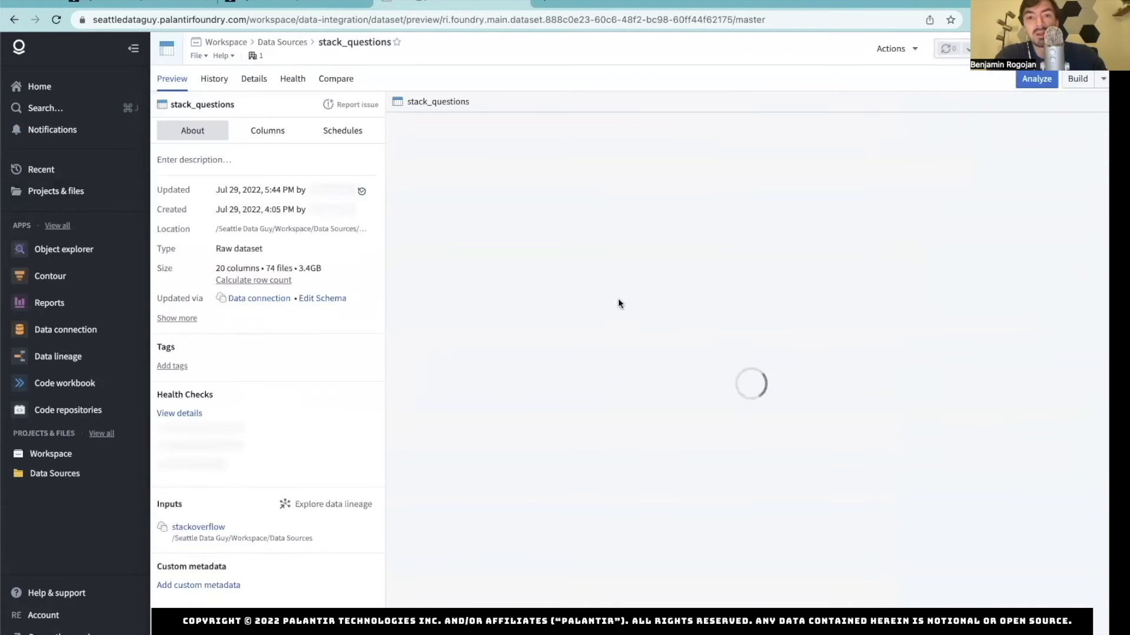